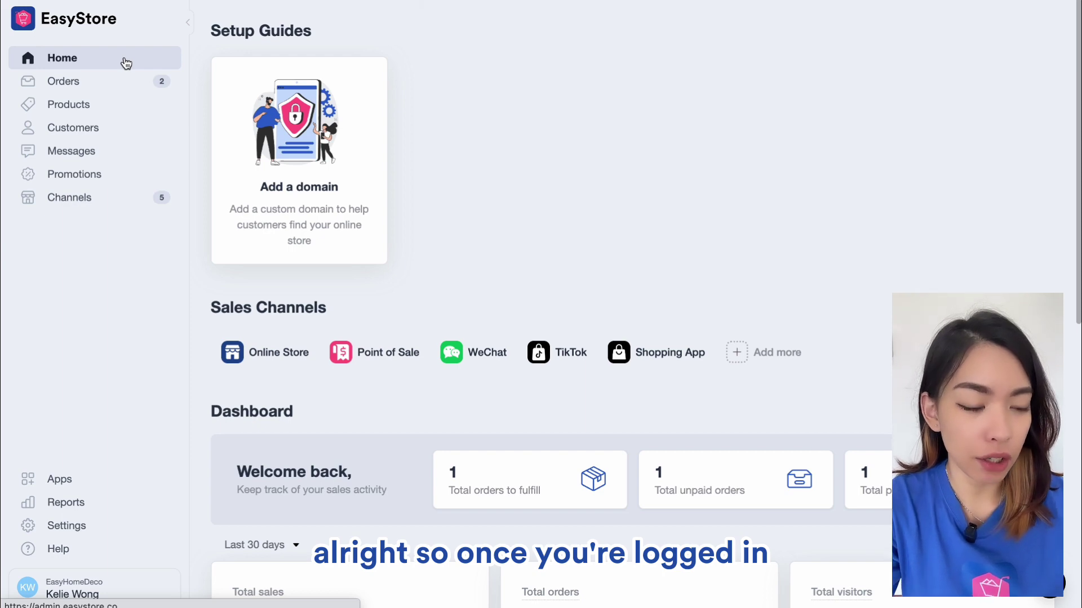
- Go to Products > Collections to list the existing collections
left_click(124, 107)
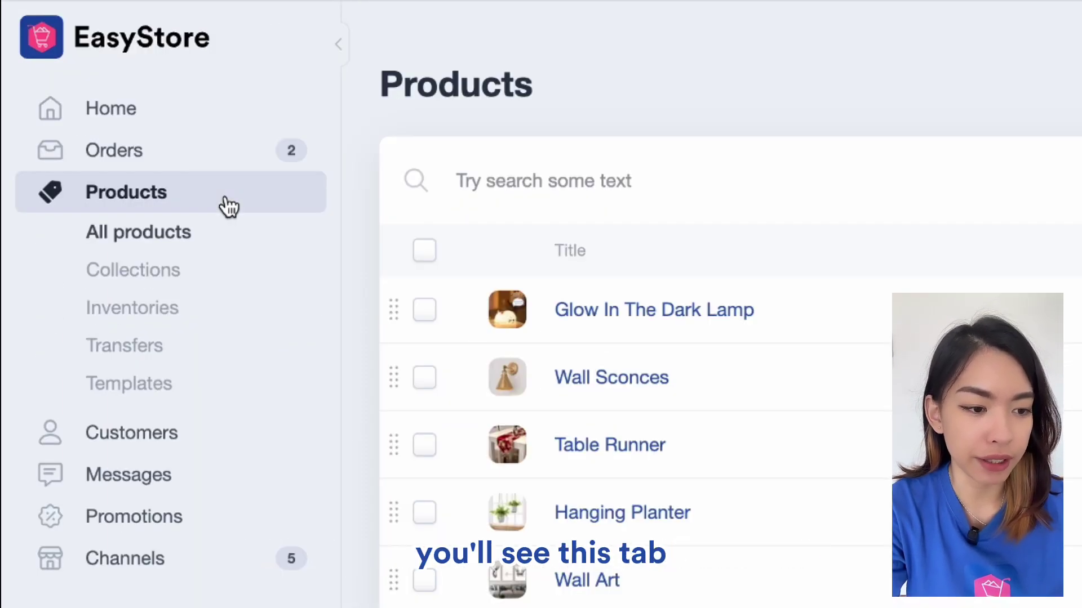
left_click(192, 272)
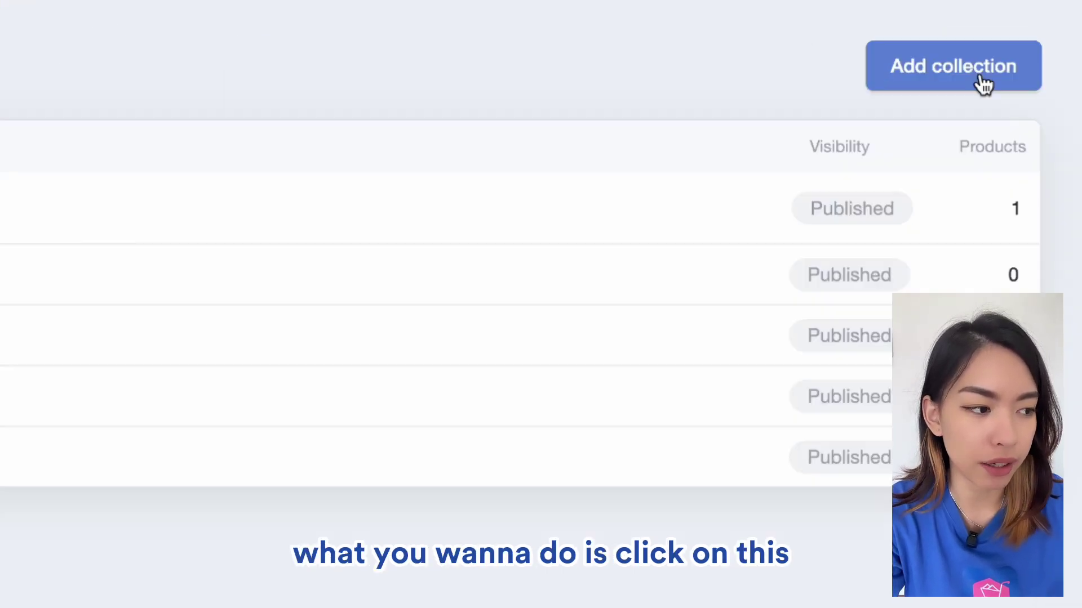
- Create a new collection titled ON SALE with the diffuser photo as featured image
left_click(1008, 55)
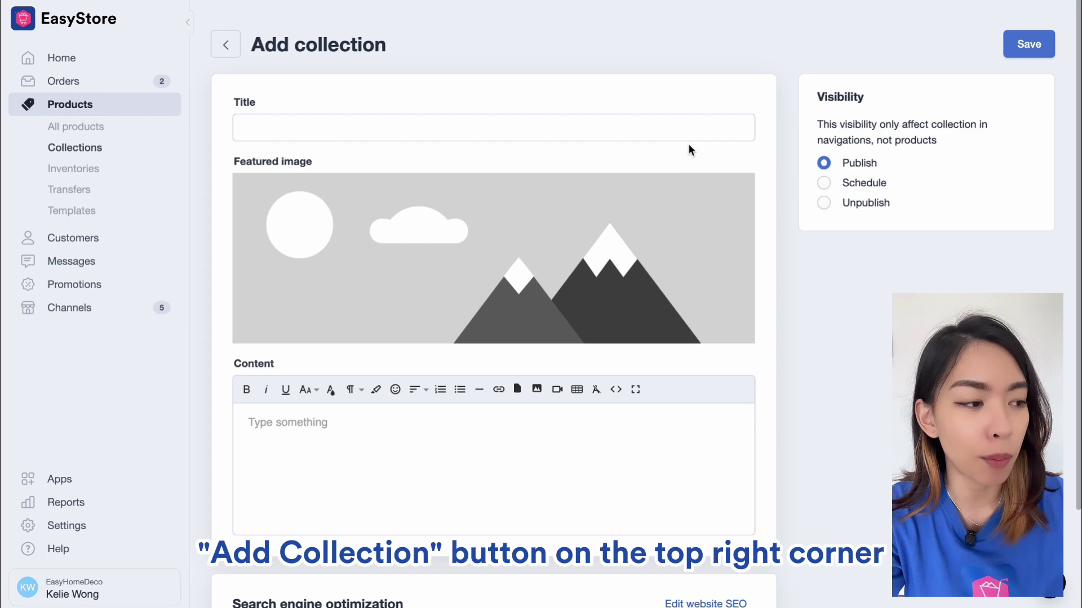
scroll(689, 149, "down", 1)
scroll(688, 150, "up", 1)
left_click(581, 134)
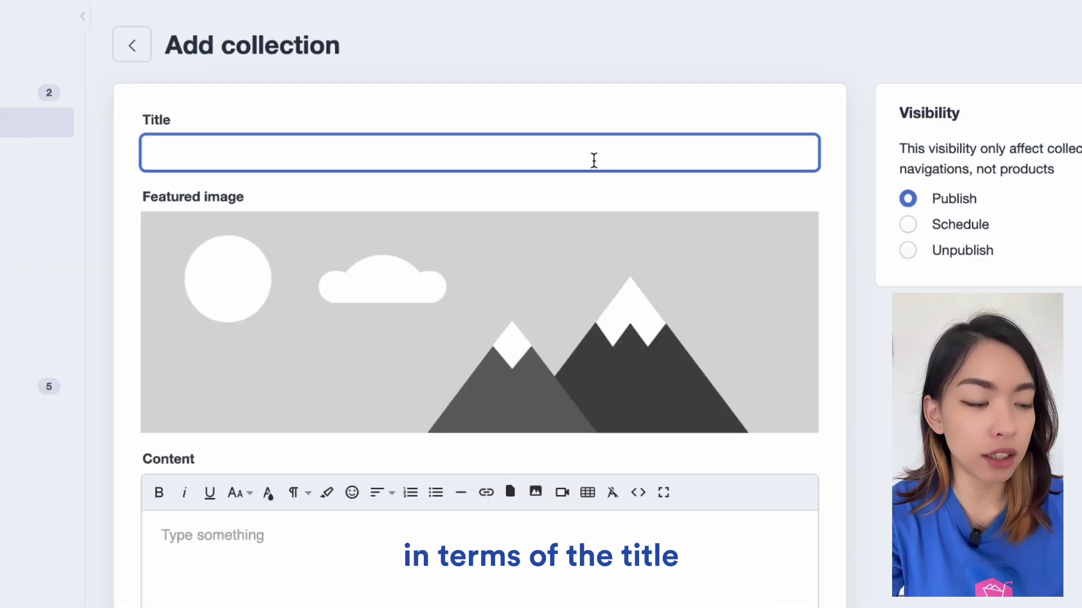
type("ON SALE")
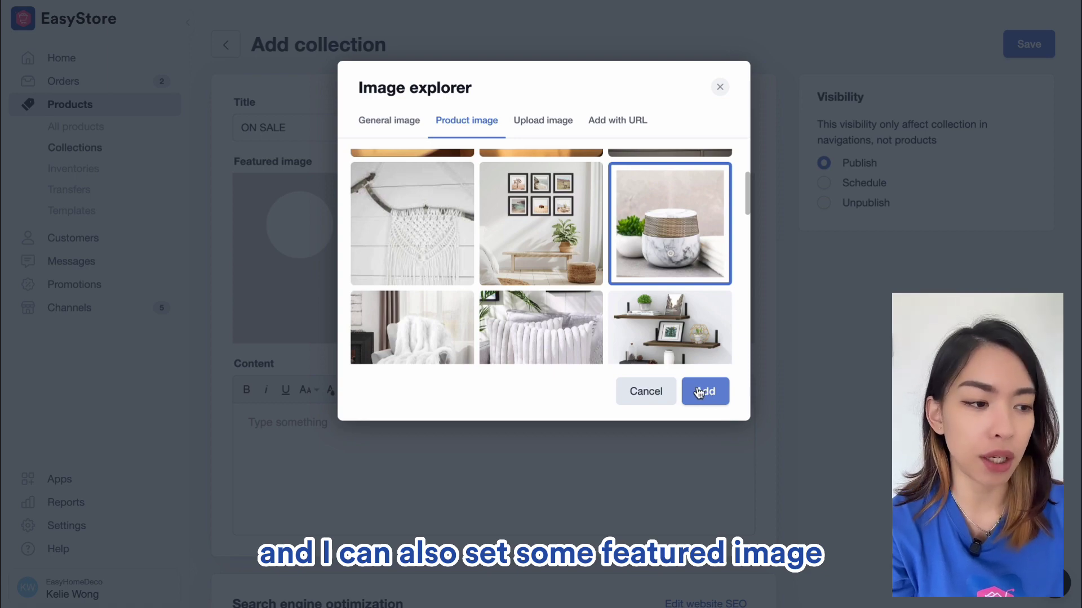
left_click(699, 393)
- Write the content 'Clearance Sales, Home Decor Product at 30% OFF!', fixing typos
scroll(361, 391, "down", 3)
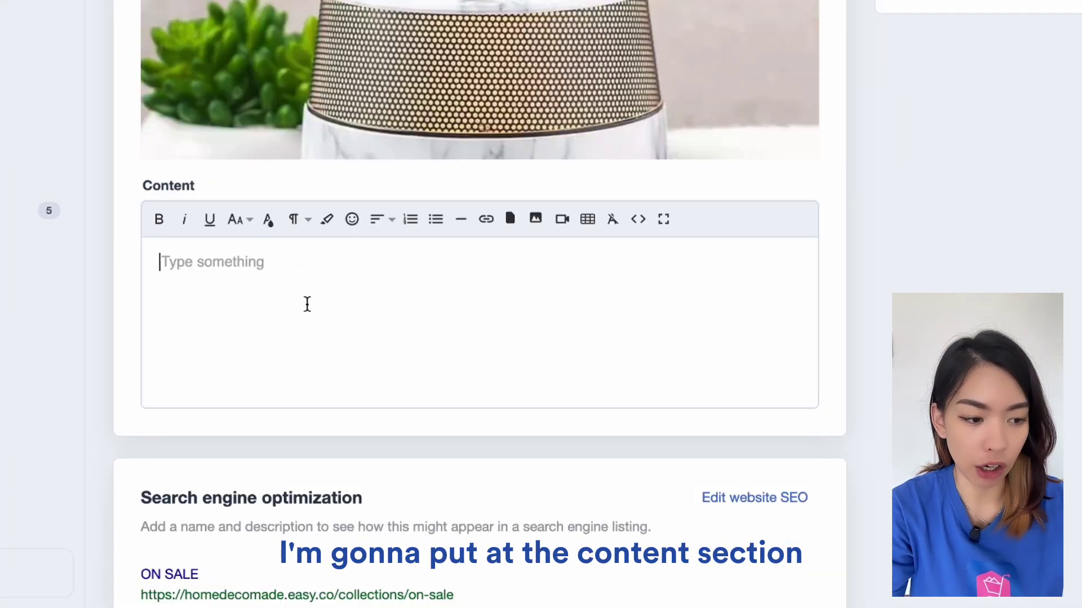
type("C")
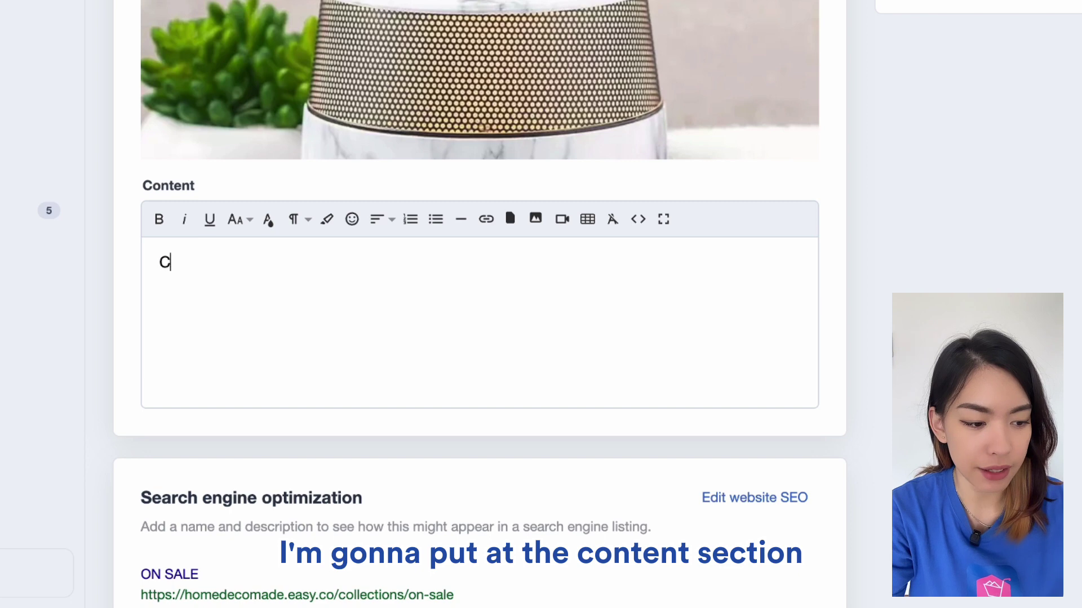
key("BackSpace")
type("CLearance Sales")
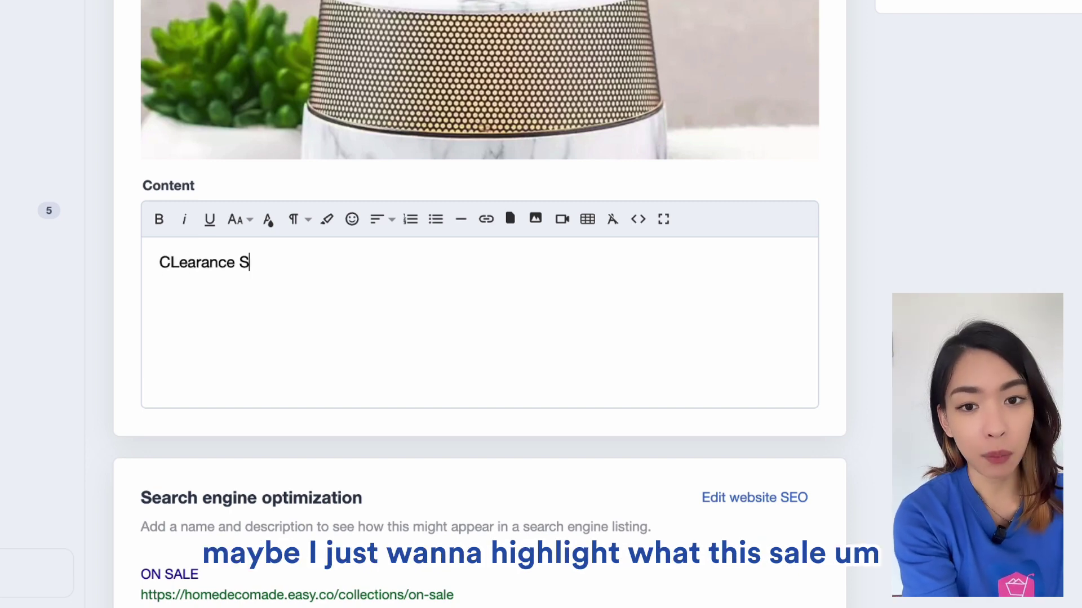
left_click(167, 262)
key("Delete")
type("l")
left_click(285, 260)
type(", HOme")
key("BackSpace")
key("BackSpace")
key("BackSpace")
type("ome ")
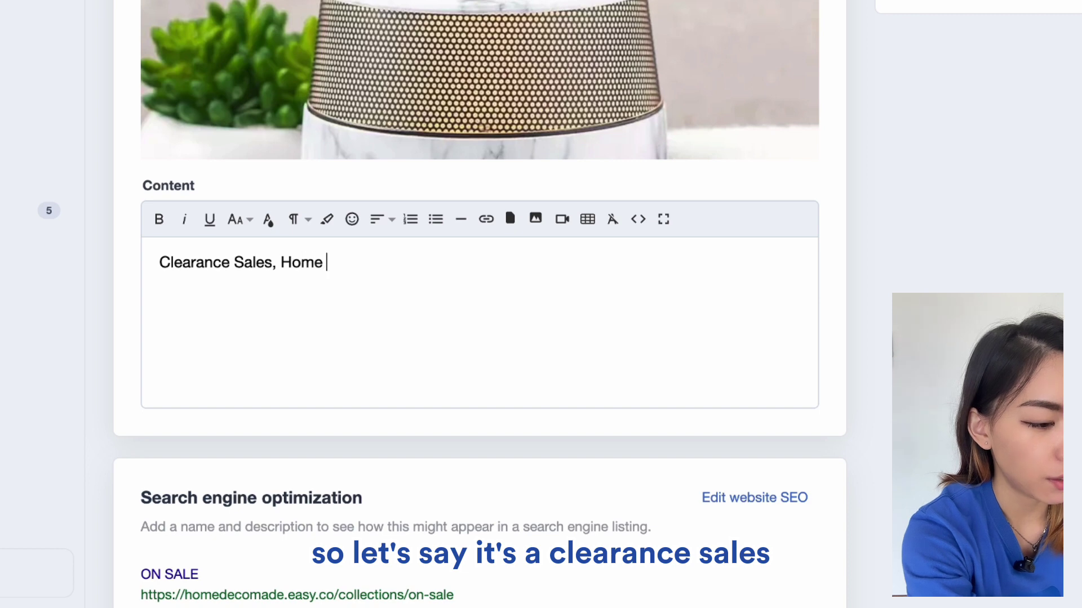
type("Decor Produ")
key("BackSpace")
type("duct at 30% OF")
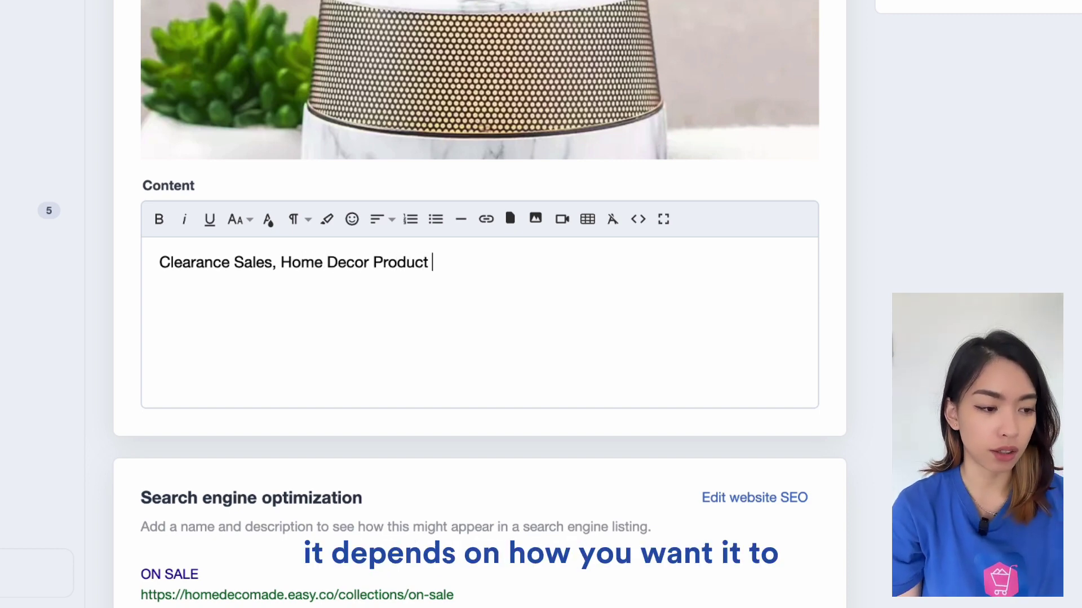
type("F!")
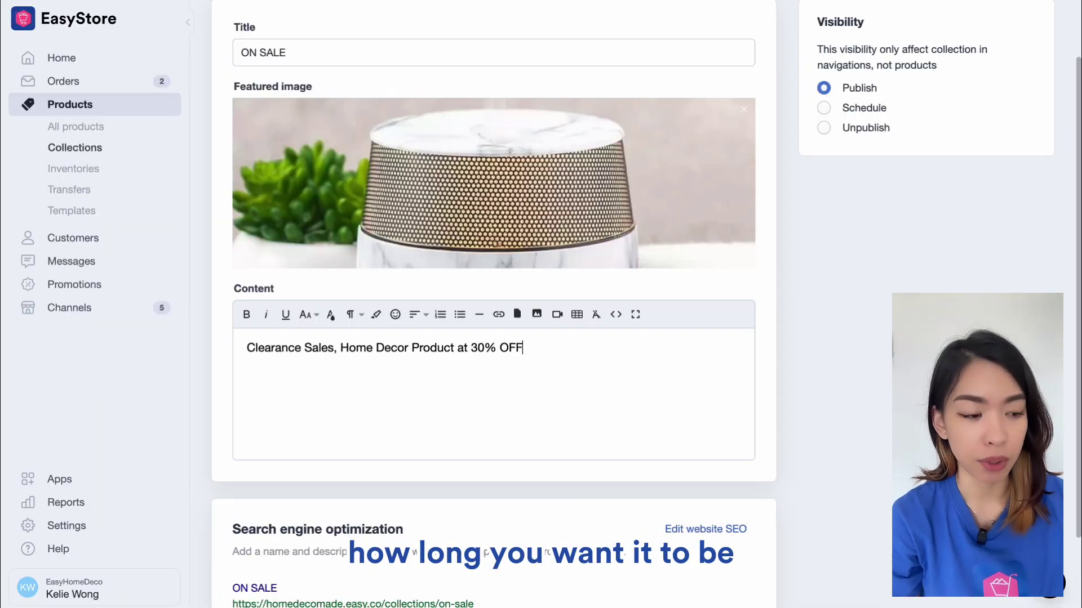
- Expand the collection's search engine listing settings
scroll(369, 282, "down", 2)
left_click(755, 498)
scroll(744, 372, "down", 4)
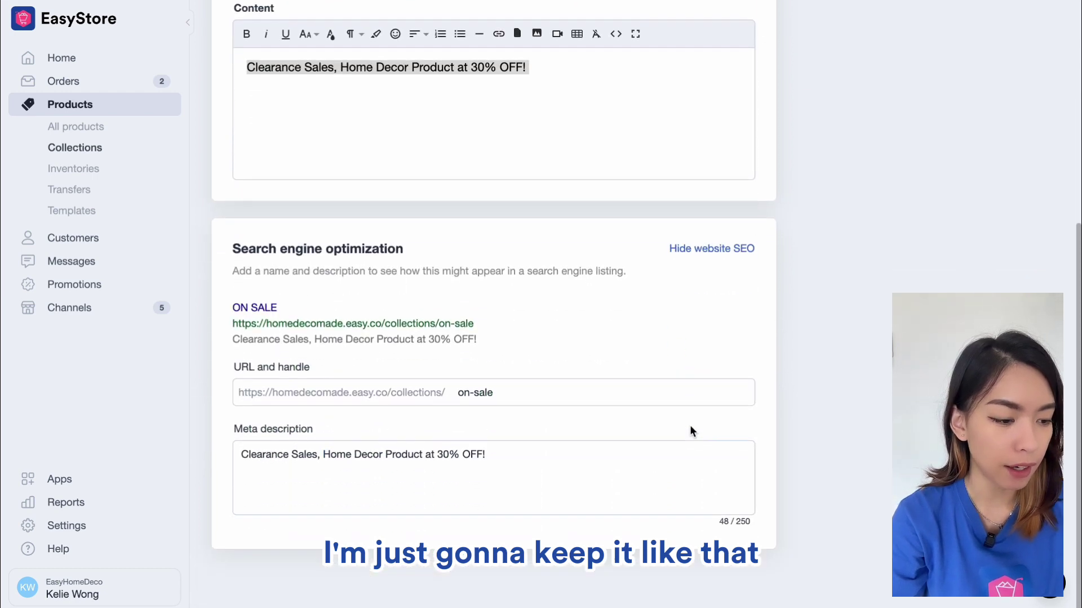
- Review the on-sale URL handle and the clearance meta description
left_click(485, 393)
double_click(485, 393)
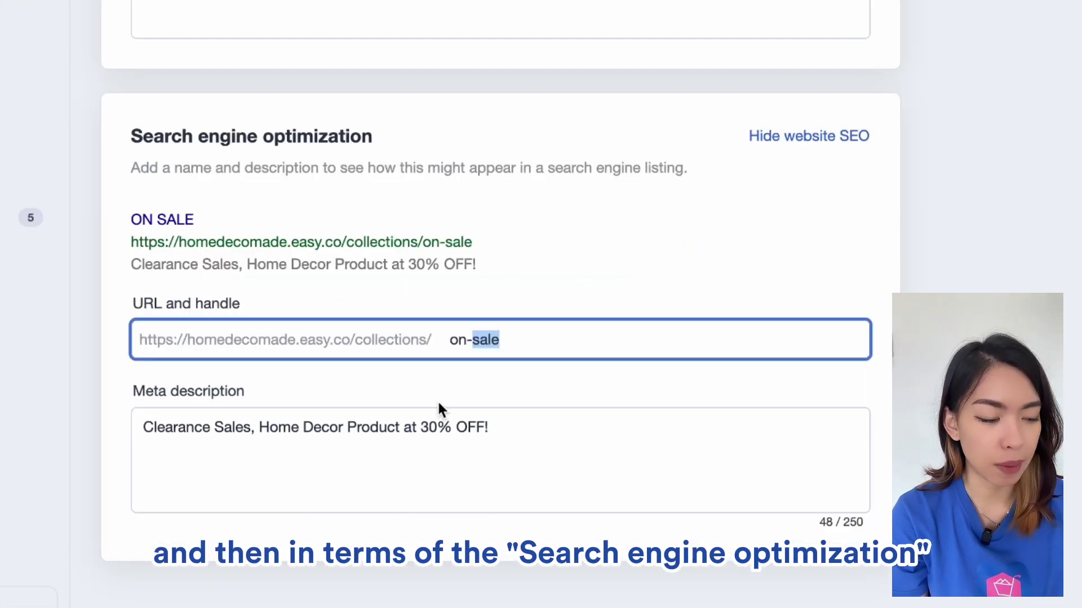
left_click(423, 435)
triple_click(422, 434)
left_click(662, 427)
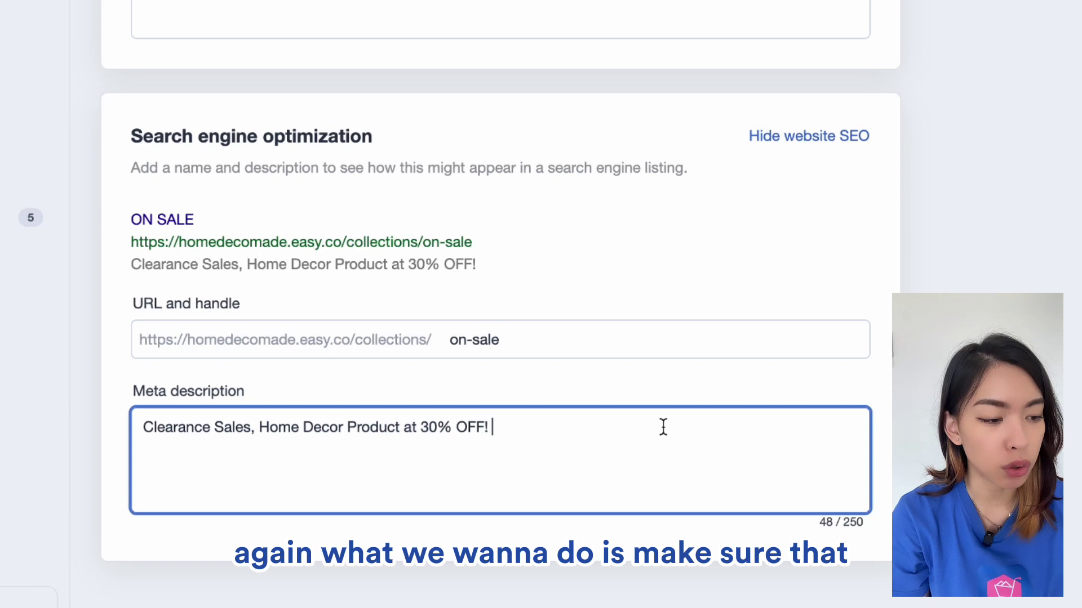
triple_click(664, 427)
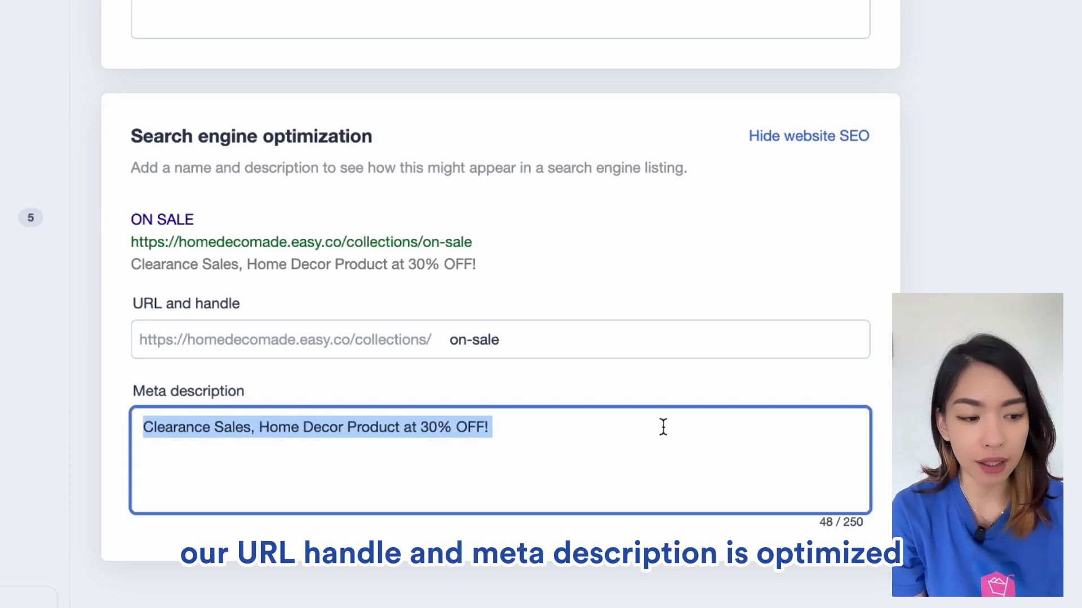
left_click(663, 427)
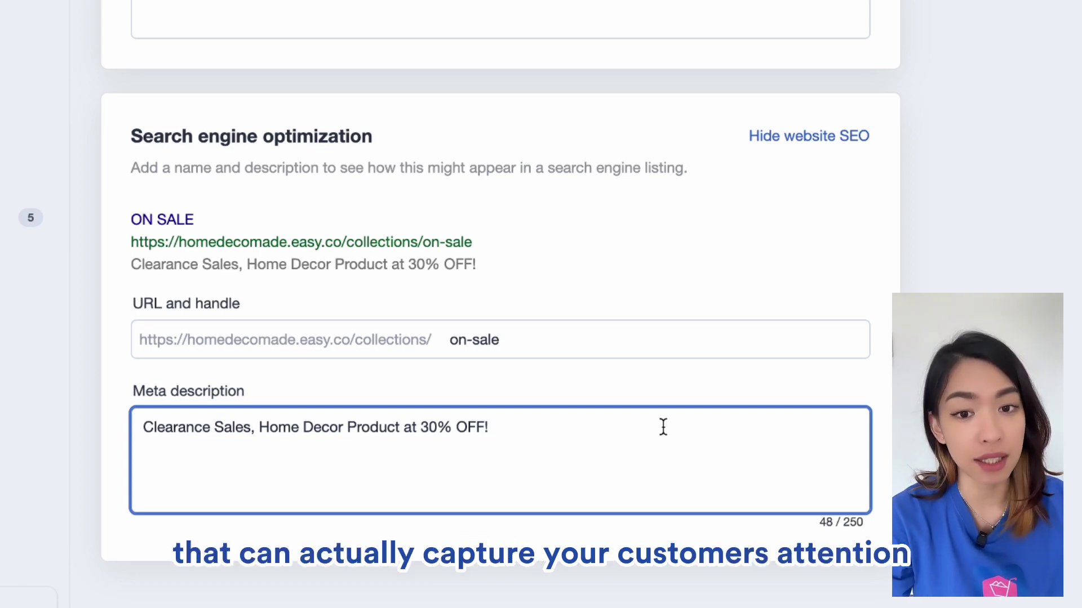
triple_click(663, 427)
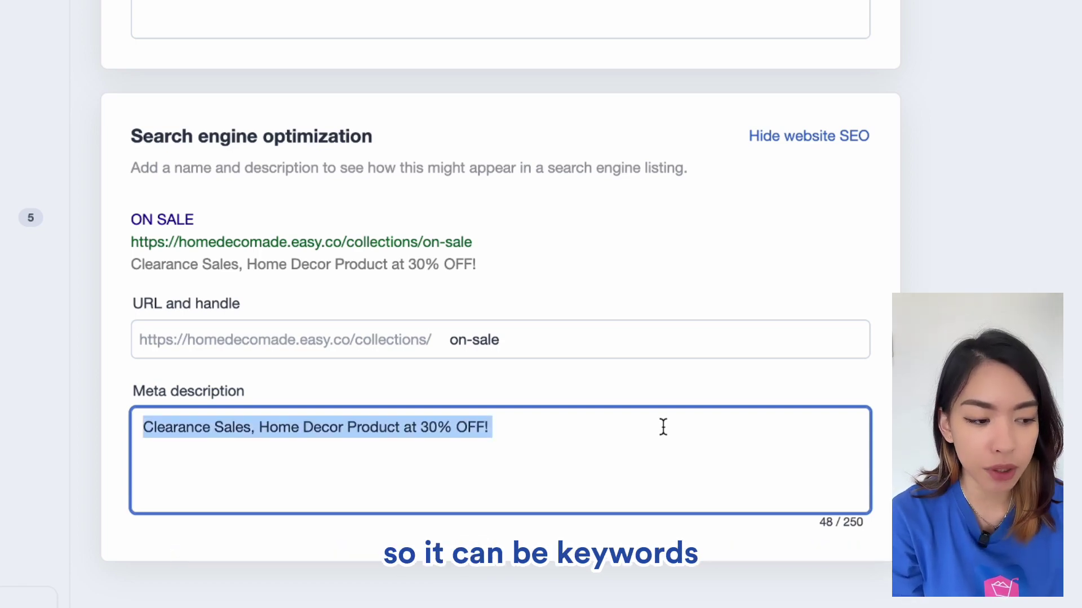
left_click(663, 427)
triple_click(663, 427)
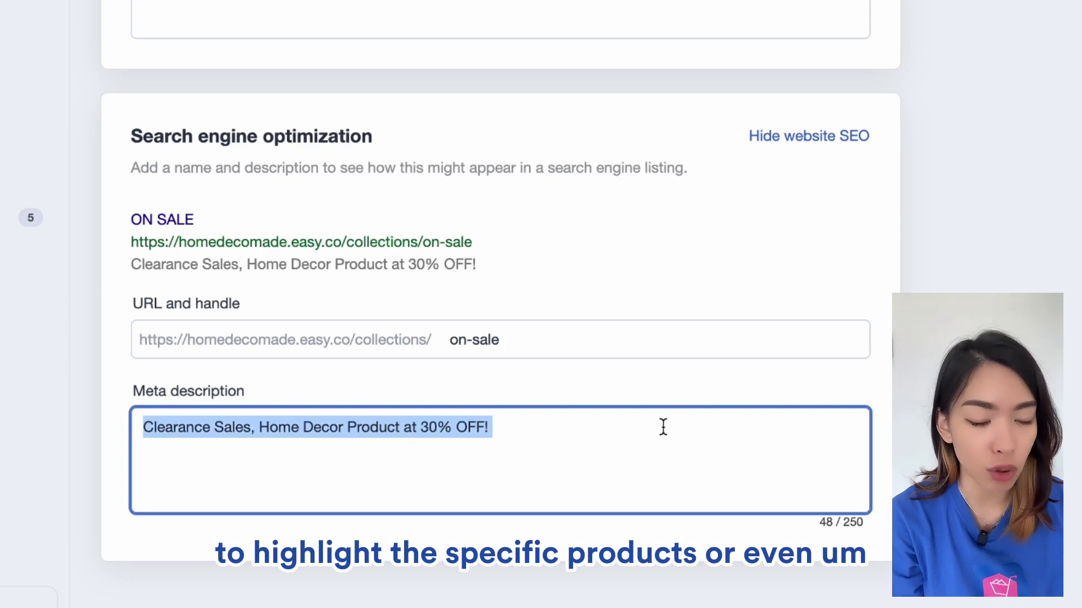
- Save the ON SALE collection
scroll(663, 427, "up", 1)
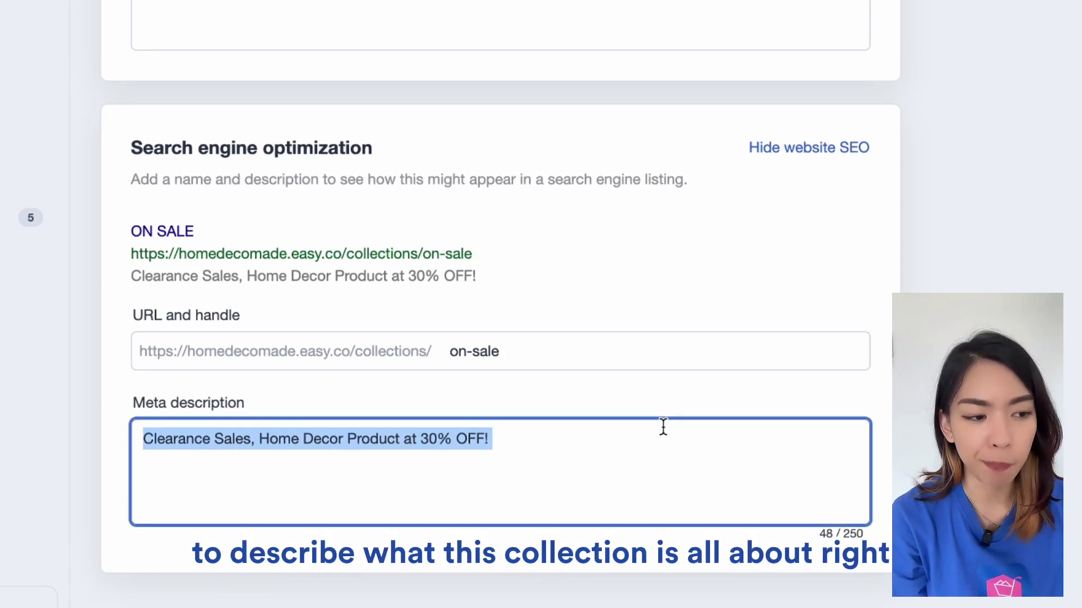
scroll(609, 456, "up", 6)
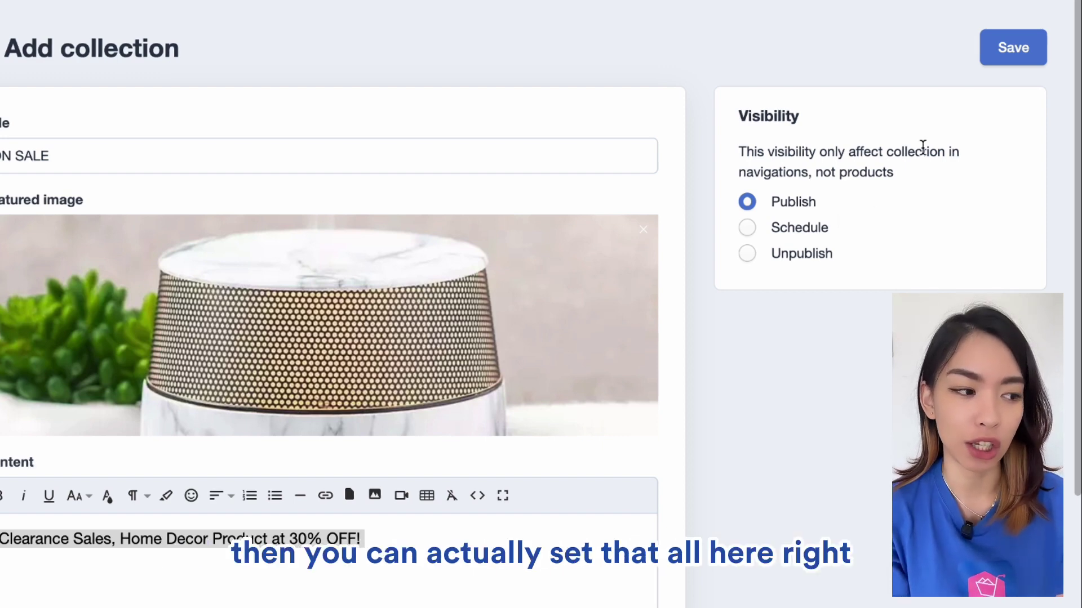
left_click(1008, 63)
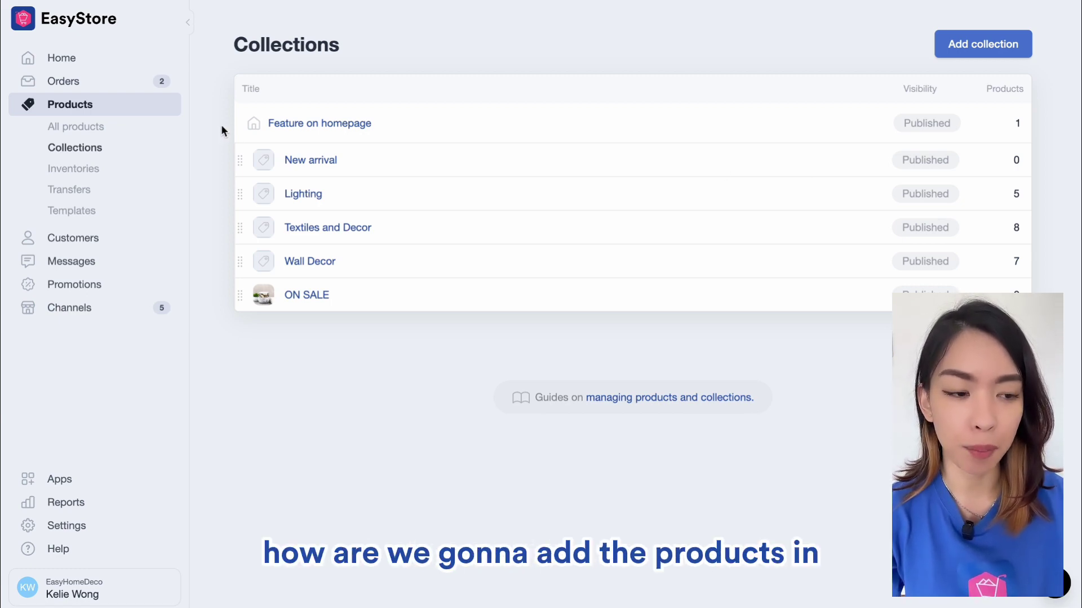
- Select Glow In The Dark Lamp, Wall Sconces, Table Runner, Hanging Planter and Wall Art
left_click(129, 128)
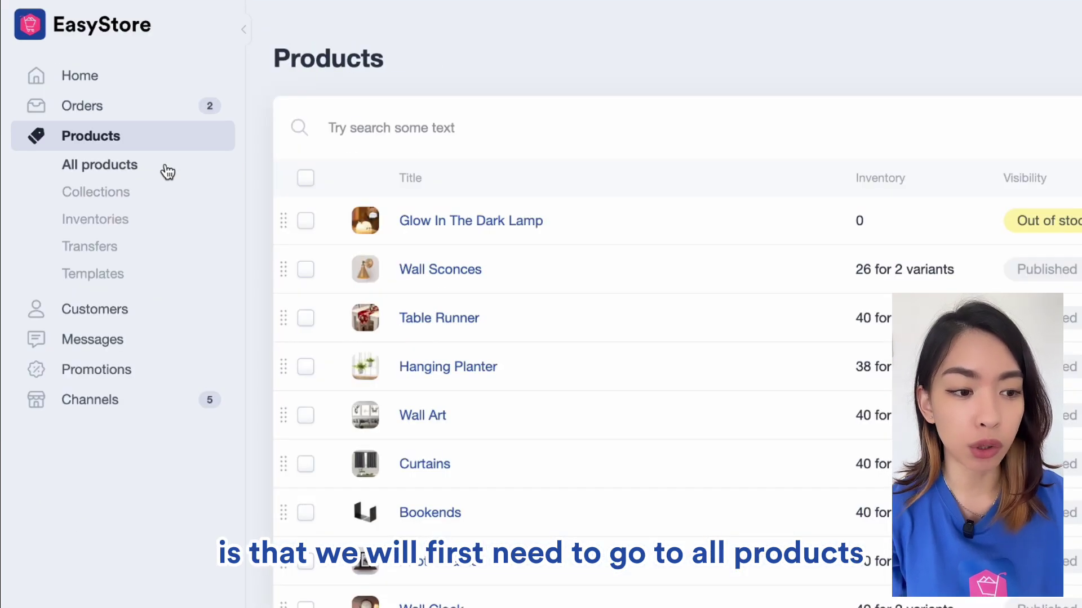
scroll(276, 177, "down", 1)
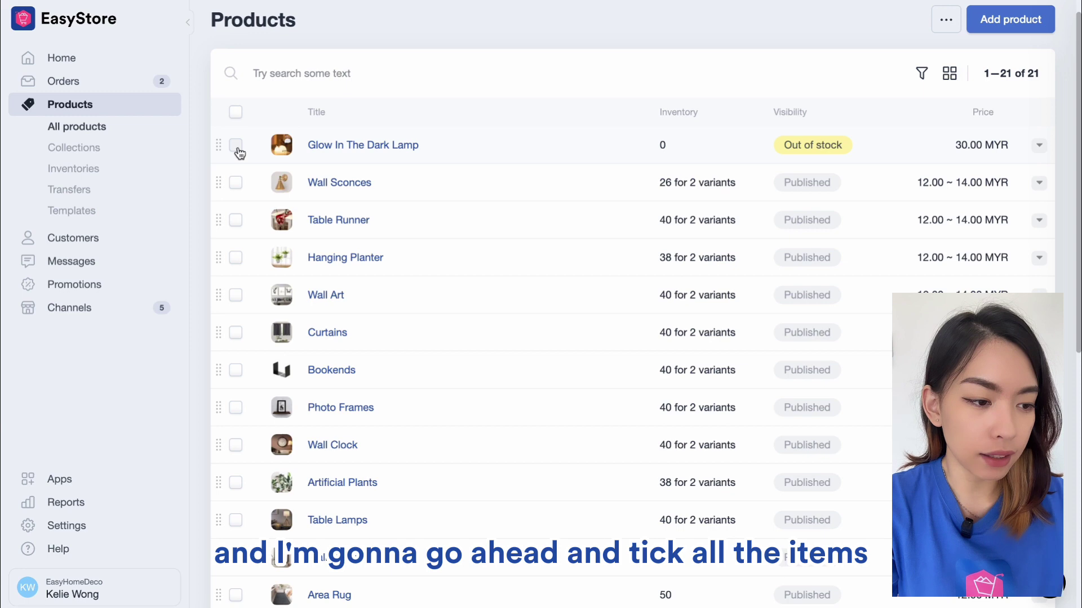
left_click(236, 147)
left_click(236, 183)
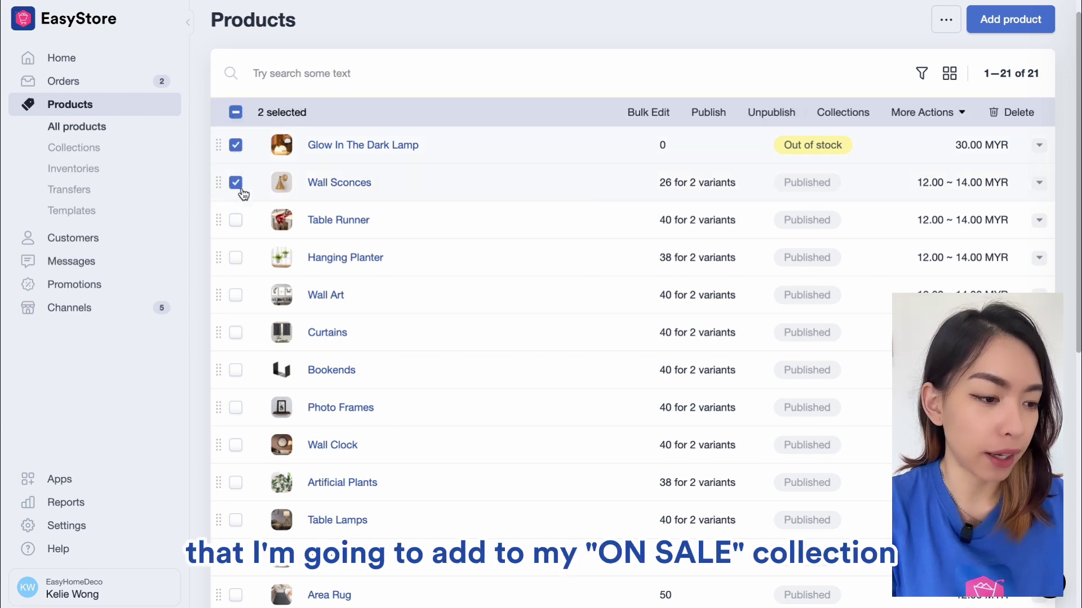
left_click(237, 221)
left_click(236, 258)
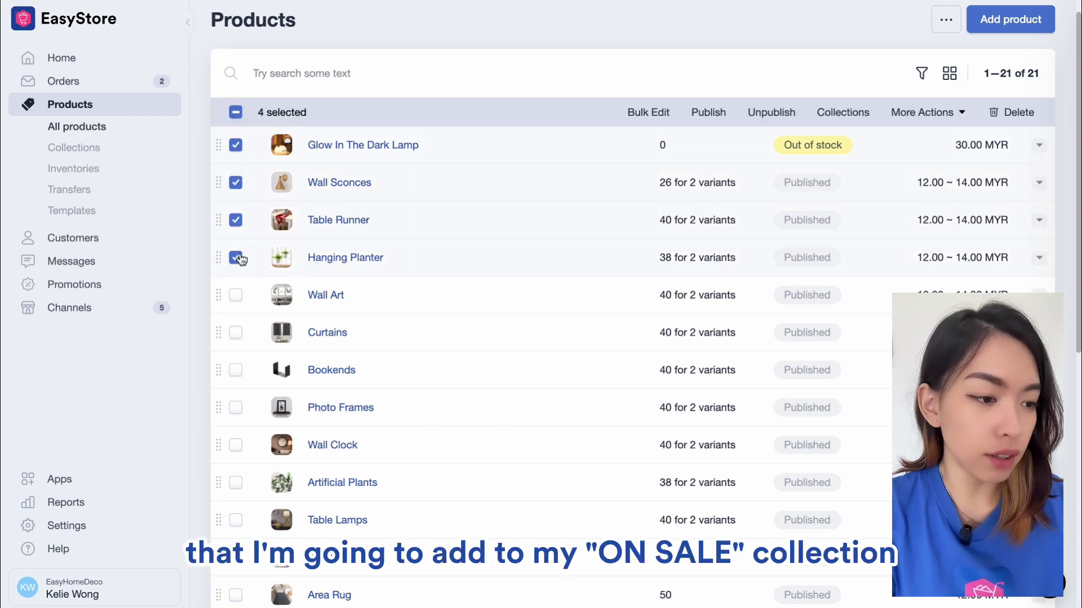
left_click(235, 294)
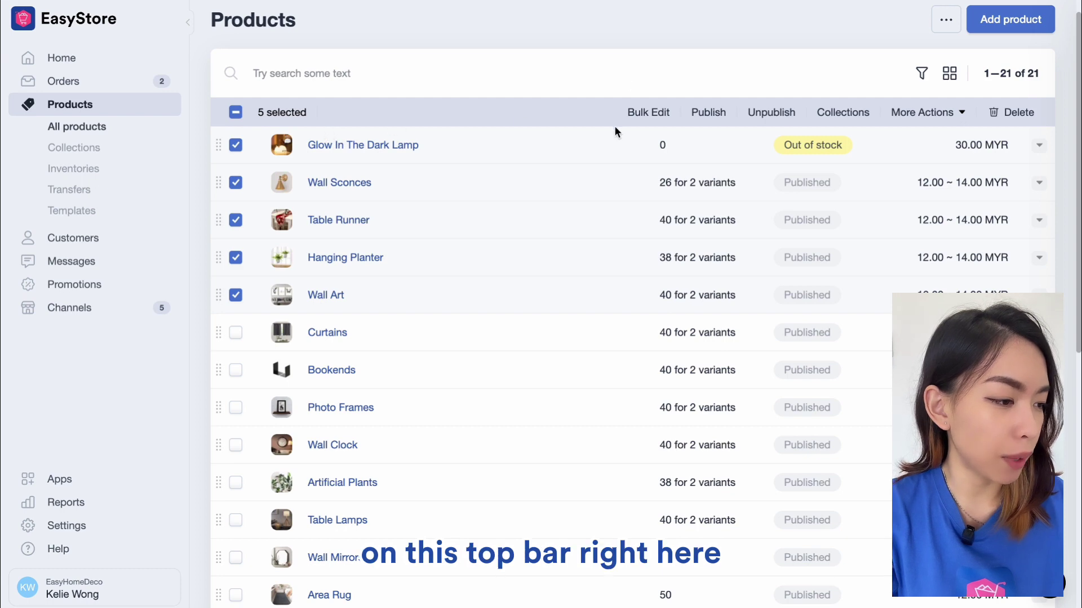
- Assign the five selected products to the ON SALE collection
left_click(837, 115)
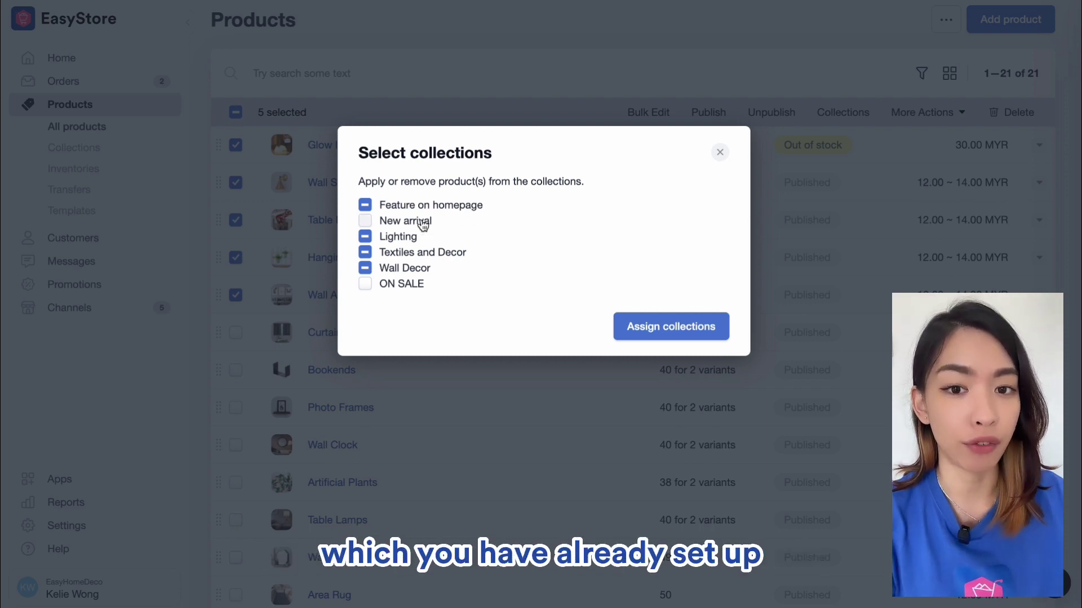
left_click(365, 237)
left_click(365, 252)
left_click(365, 268)
left_click(365, 284)
left_click(365, 269)
left_click(365, 253)
left_click(365, 237)
left_click(374, 206)
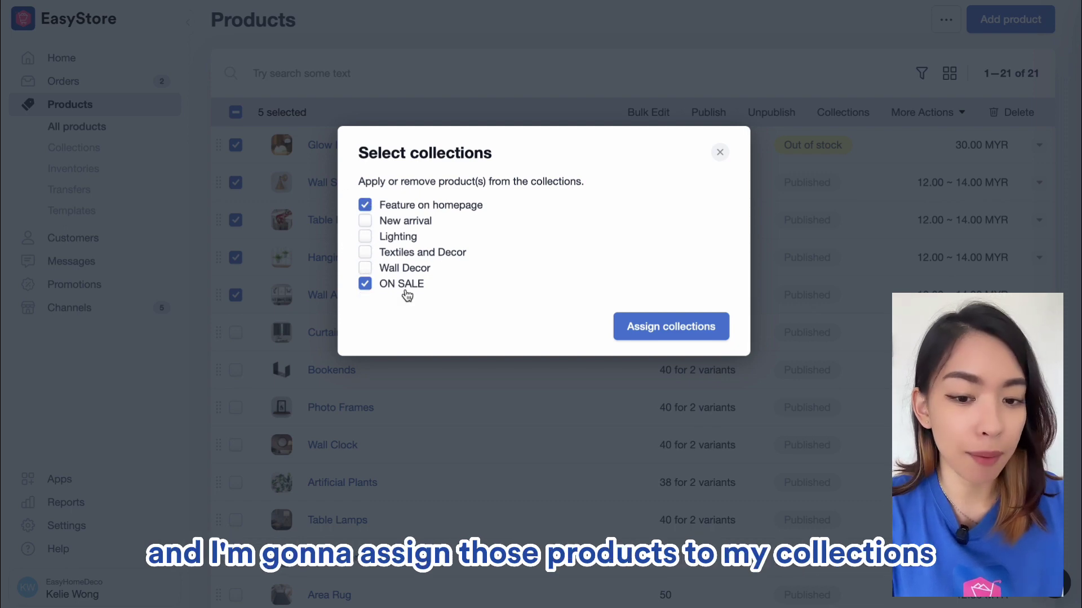
left_click(648, 333)
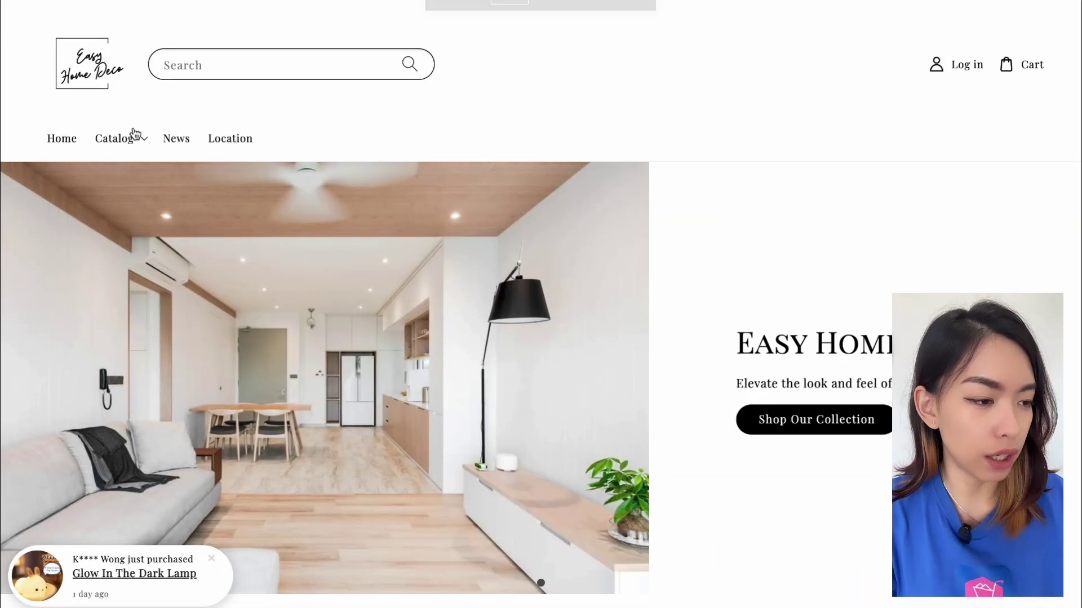
- View the storefront ON SALE page with its banner, clearance description and products
left_click(134, 139)
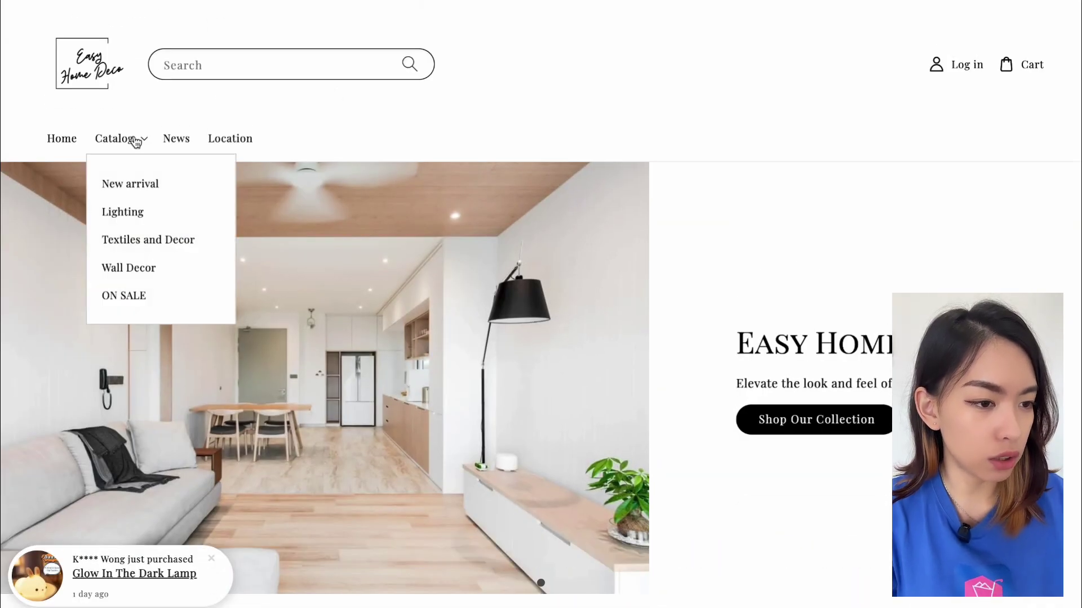
left_click(144, 297)
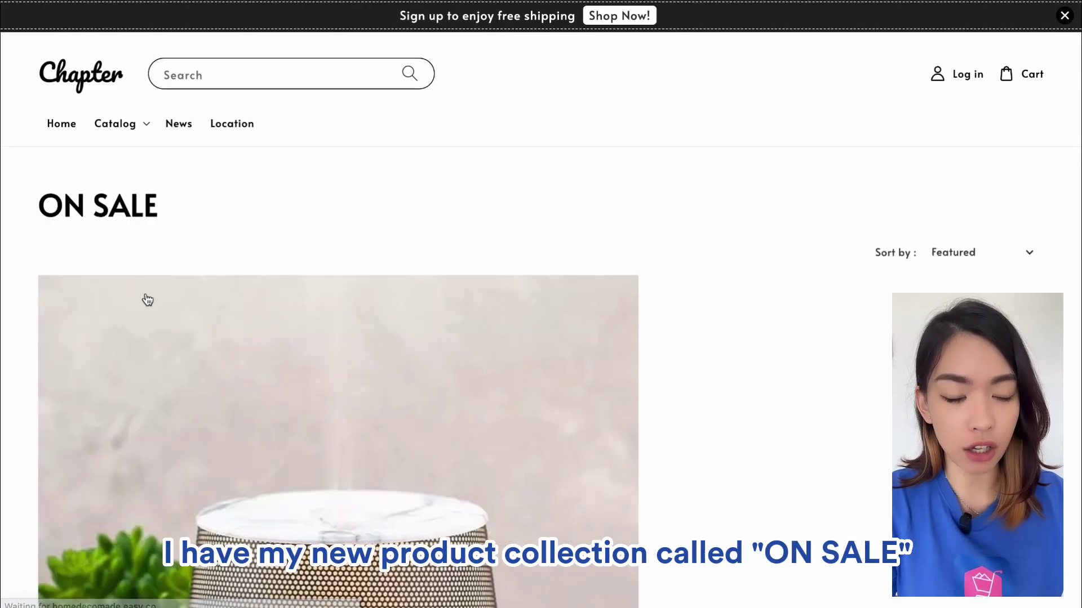
scroll(144, 298, "down", 10)
scroll(146, 299, "up", 10)
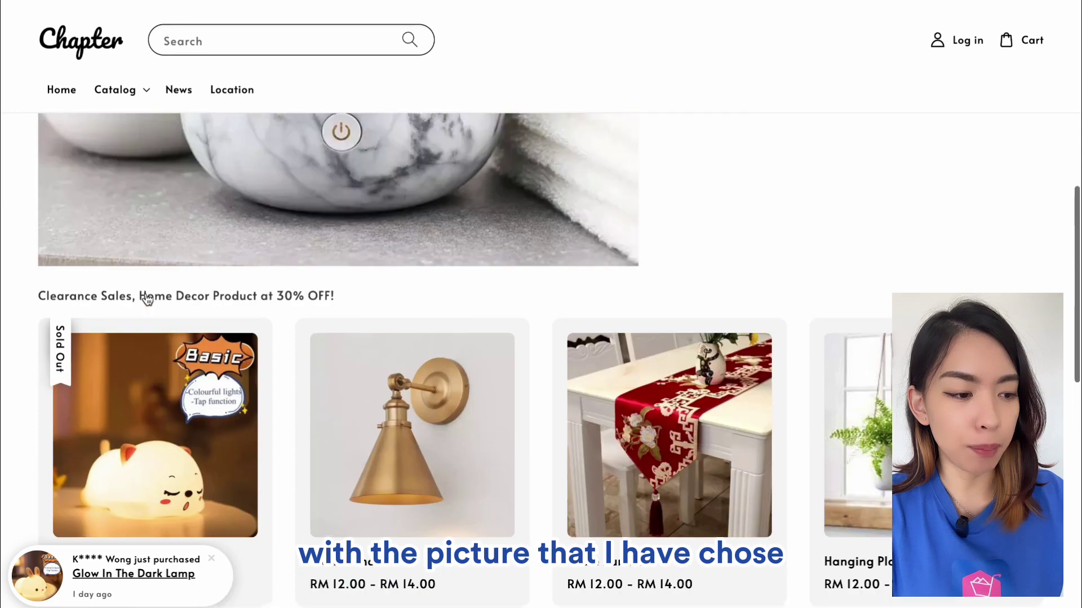
scroll(346, 480, "up", 2)
scroll(346, 480, "down", 8)
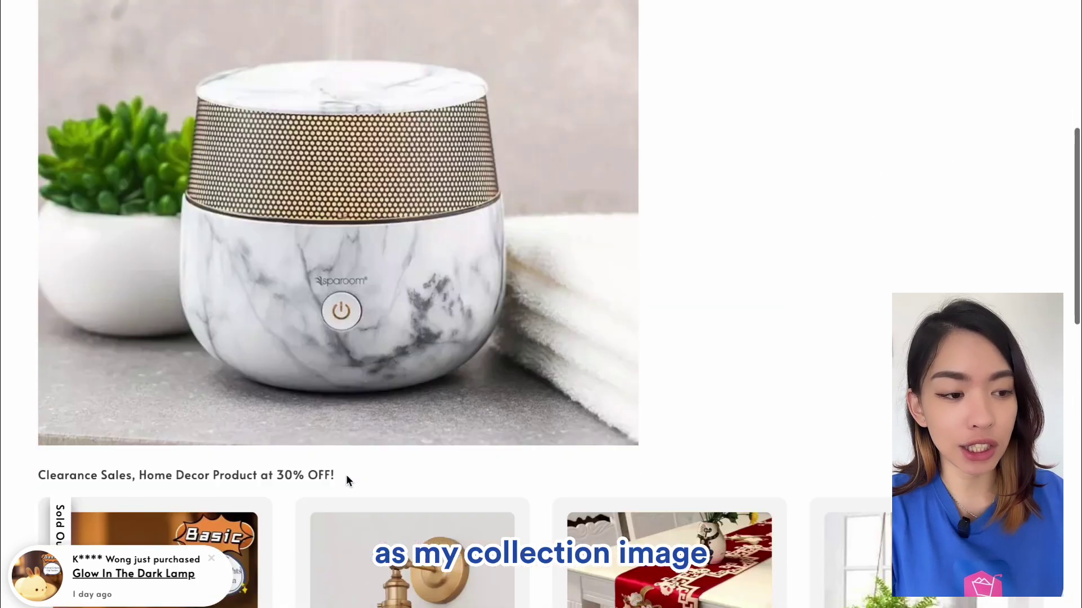
left_click_drag(44, 232, 369, 233)
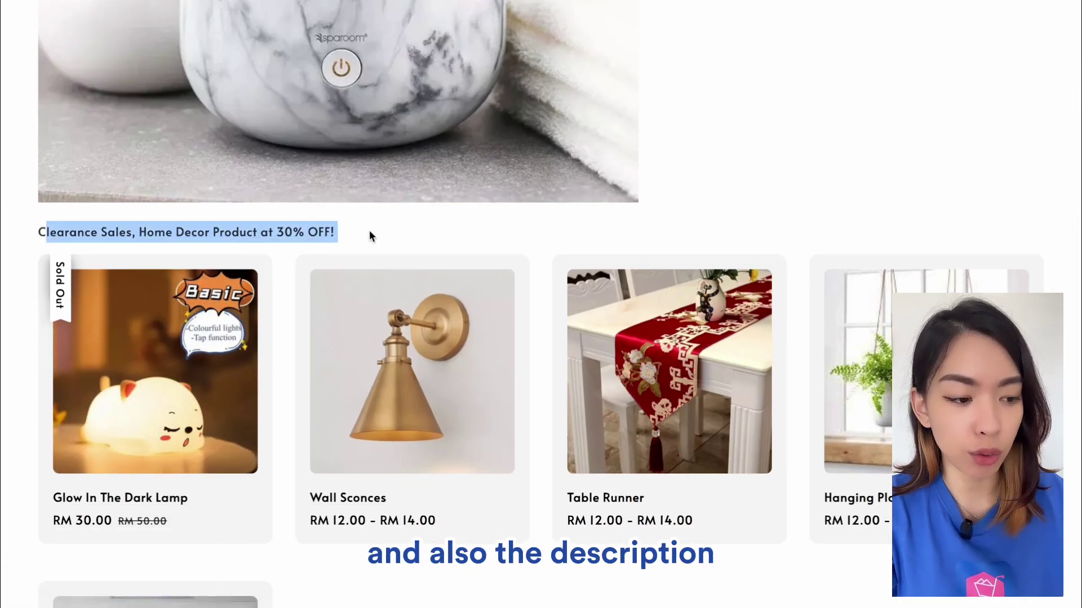
scroll(370, 234, "down", 3)
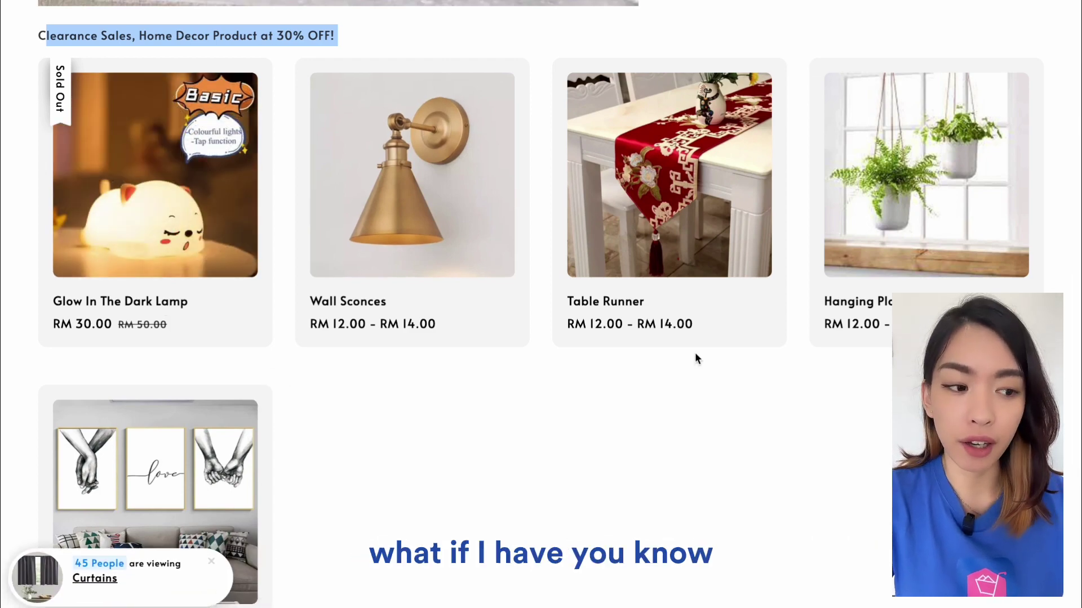
scroll(695, 352, "up", 15)
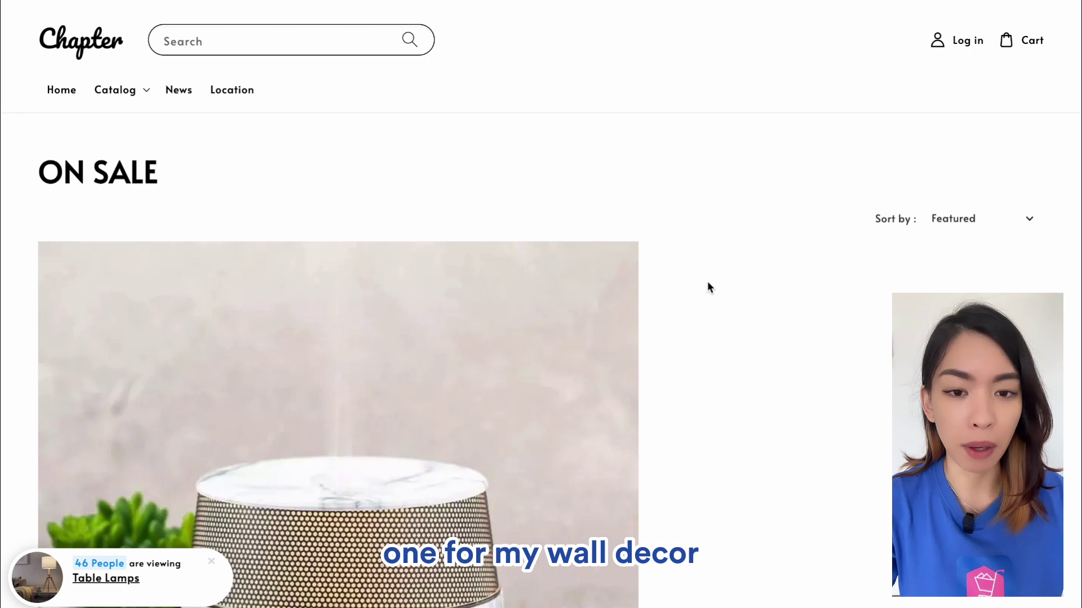
mouse_move(149, 86)
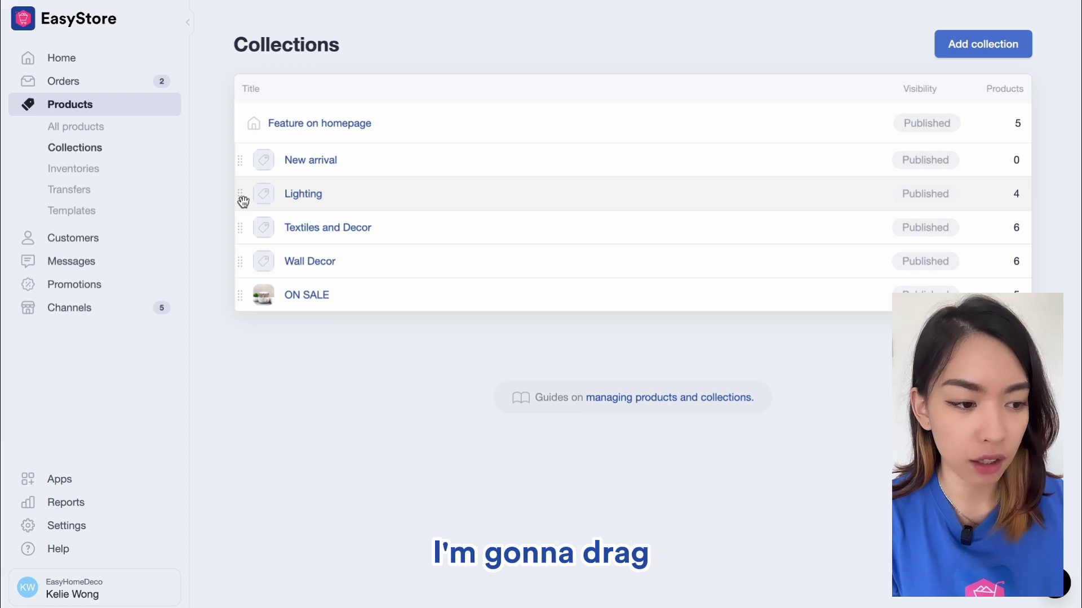
- Drag Lighting, then Textiles and Decor, beneath ON SALE and confirm them in the storefront Catalog
left_click_drag(243, 201, 241, 285)
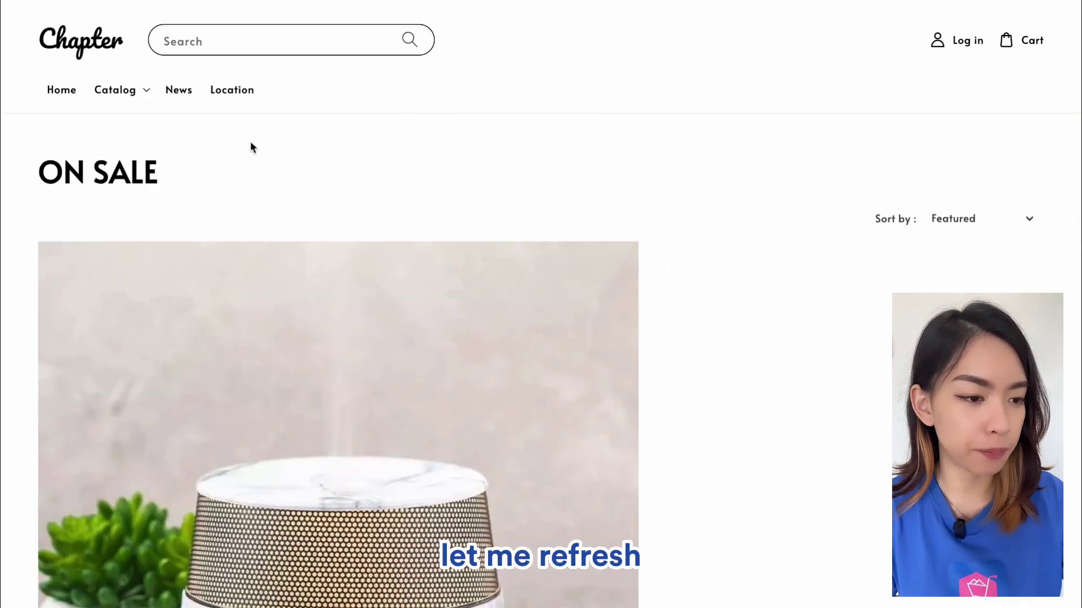
left_click(141, 91)
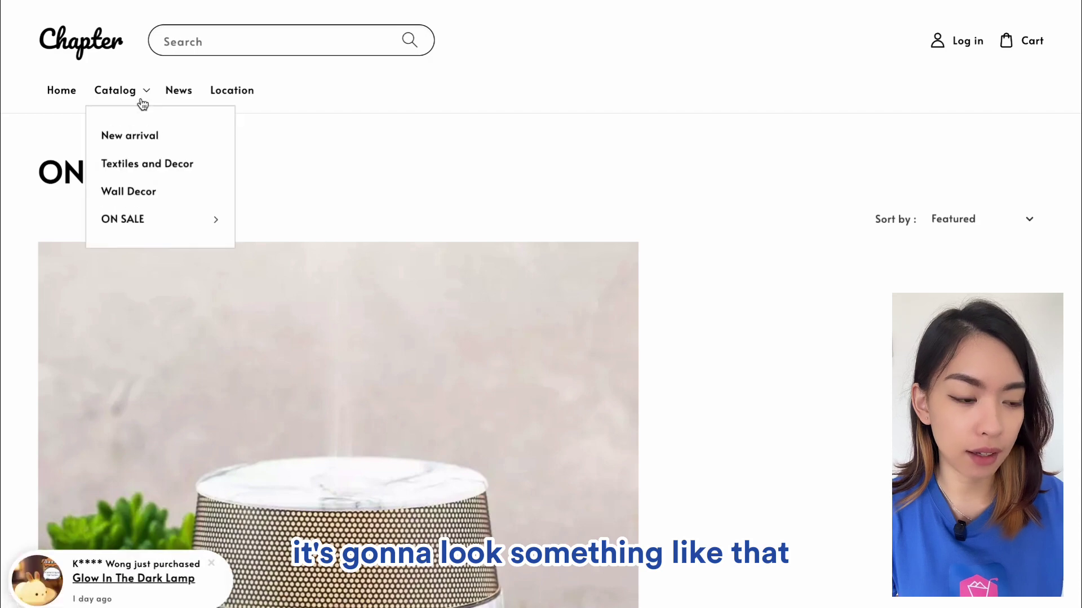
left_click(179, 221)
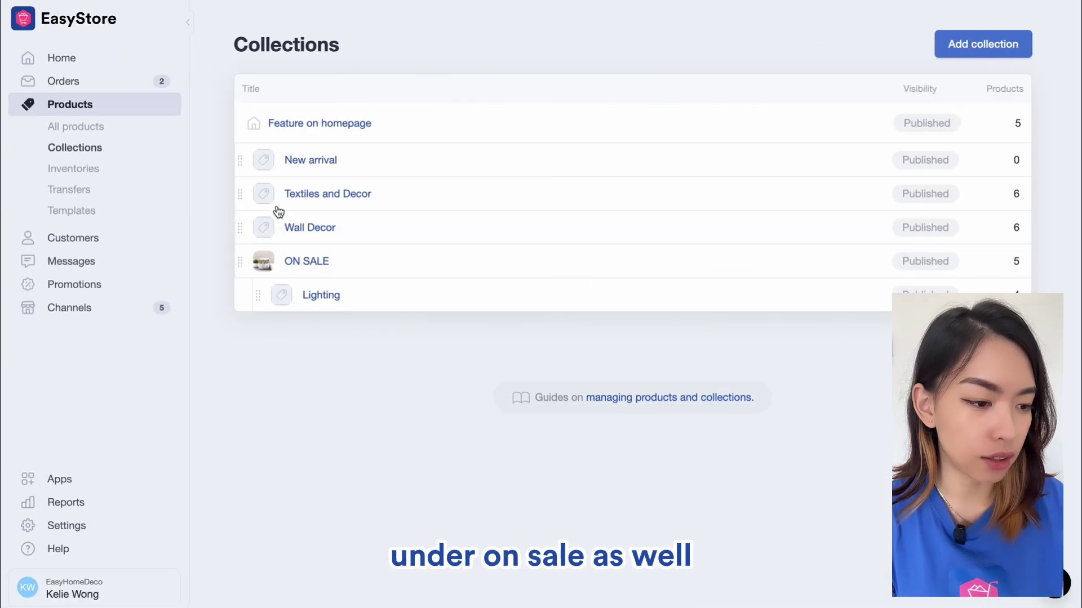
left_click_drag(248, 201, 248, 265)
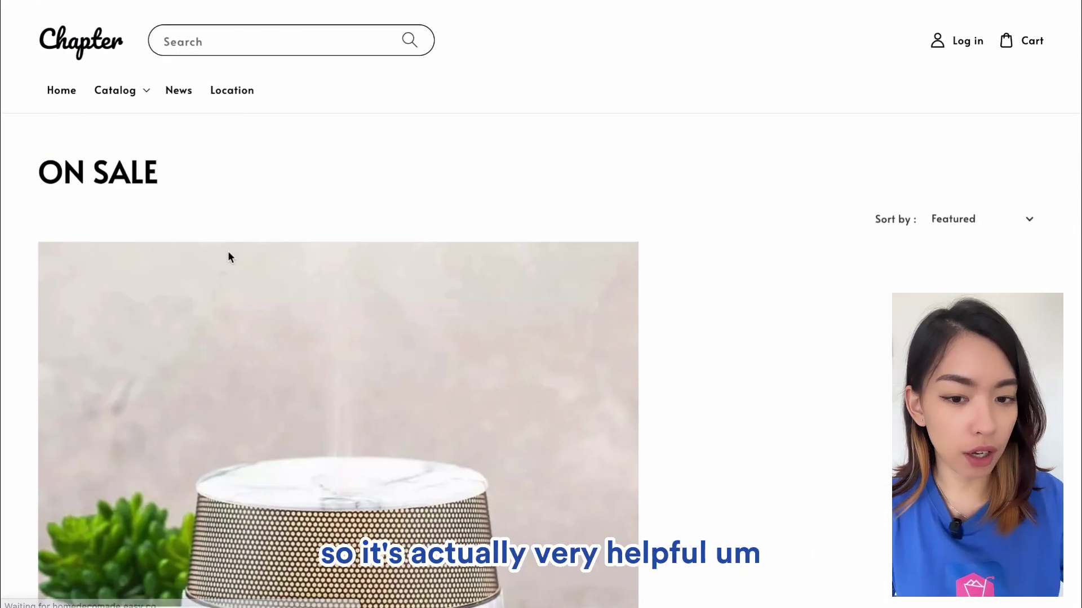
mouse_move(128, 92)
mouse_move(159, 193)
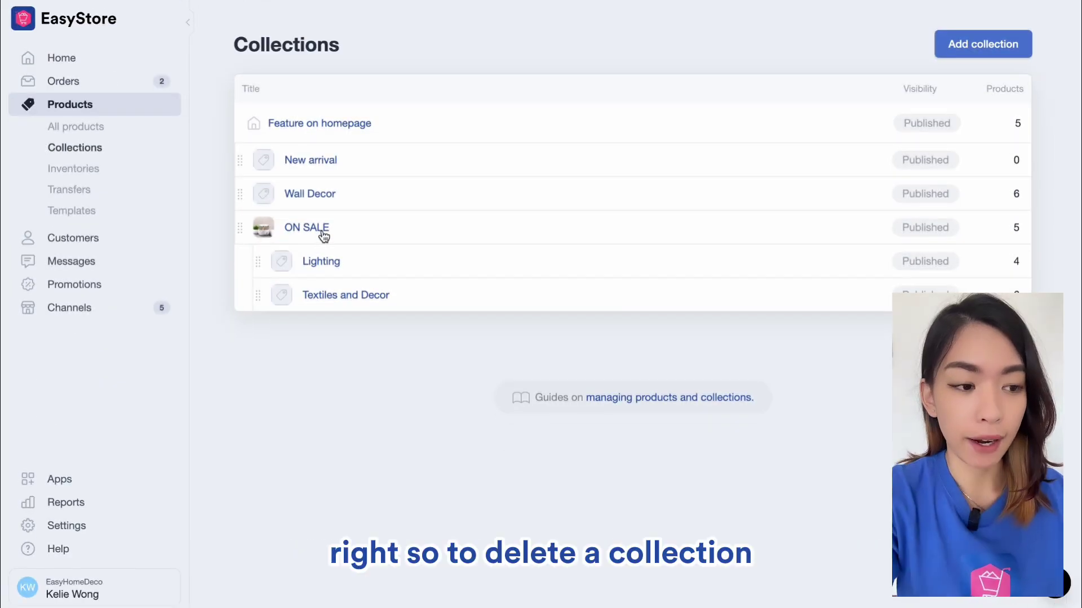
- Delete the New arrival collection and confirm the deletion
left_click(314, 163)
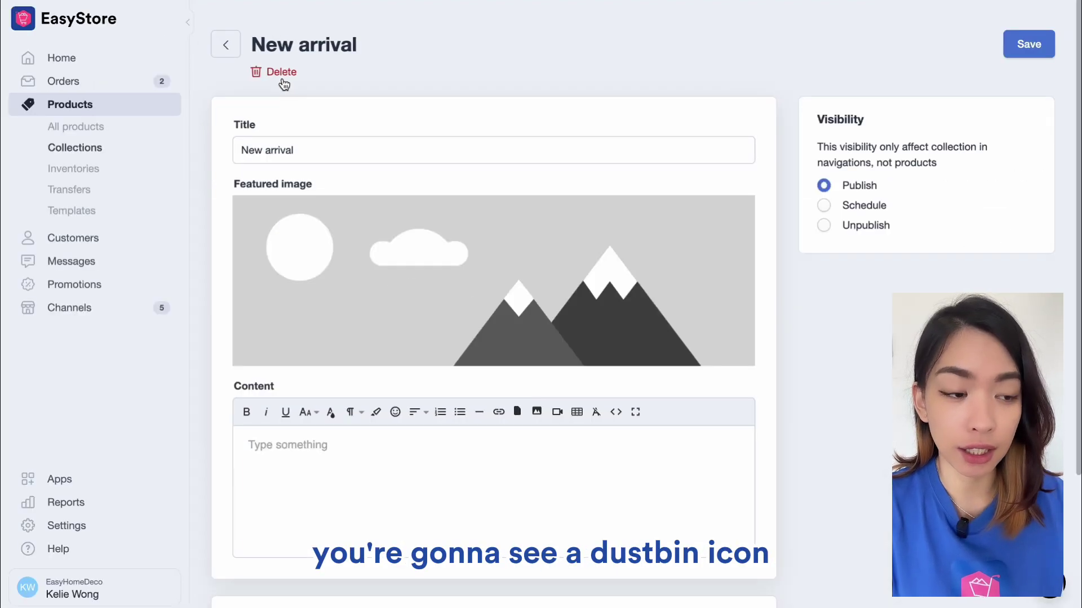
left_click(252, 85)
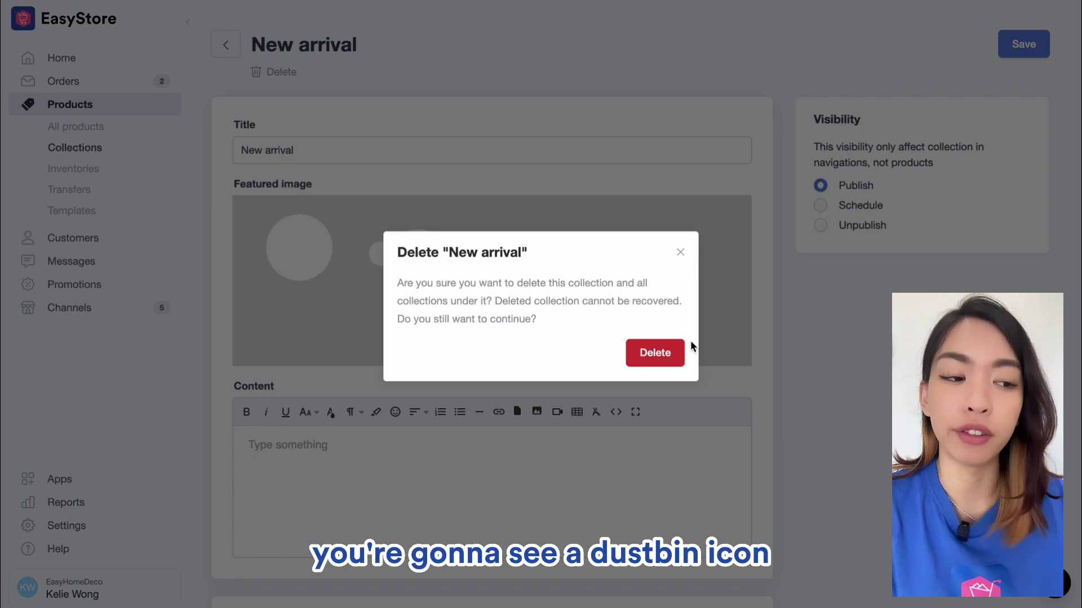
left_click(653, 360)
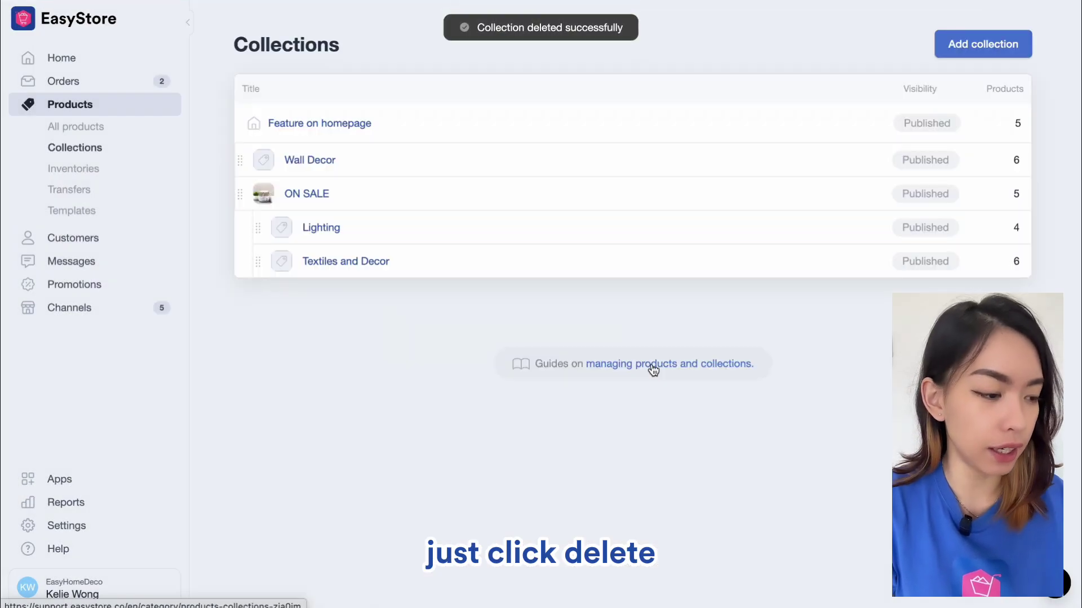